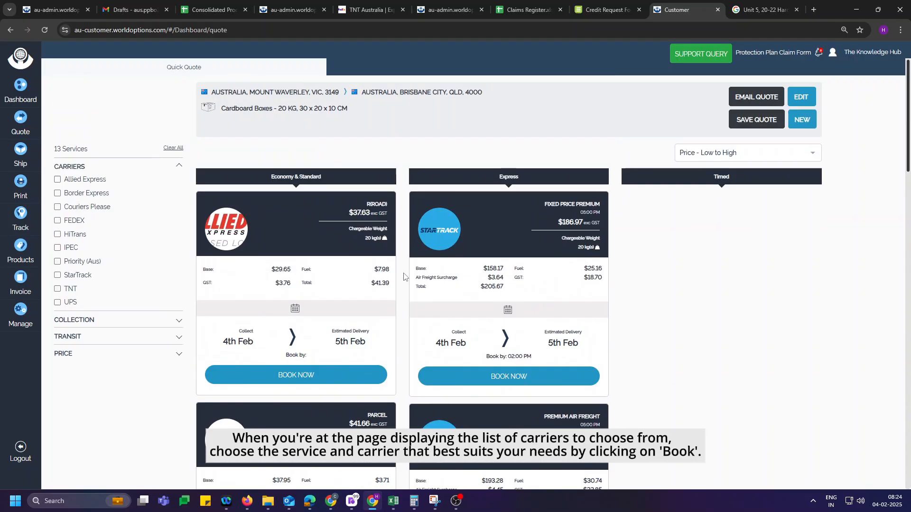
Step: Book TNT Overnight Express from the Mount Waverley to Brisbane City quote results
{"action": "scroll", "coordinate": [503, 285], "scroll_direction": "down", "scroll_amount": 10}
{"action": "left_click", "coordinate": [501, 406]}
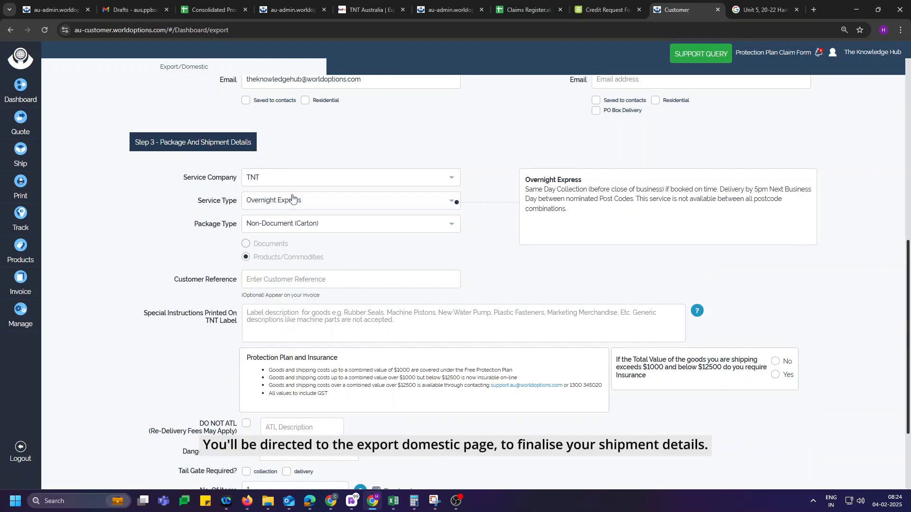
Step: Fill the collection address from The Knowledge Hub contact with state New South Wales
{"action": "scroll", "coordinate": [315, 200], "scroll_direction": "up", "scroll_amount": 7}
{"action": "scroll", "coordinate": [347, 210], "scroll_direction": "up", "scroll_amount": 1}
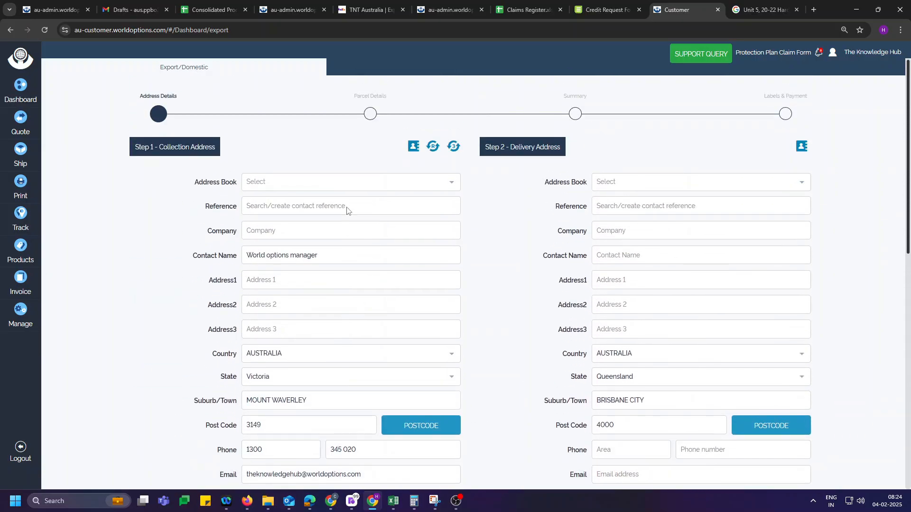
{"action": "left_click", "coordinate": [289, 186]}
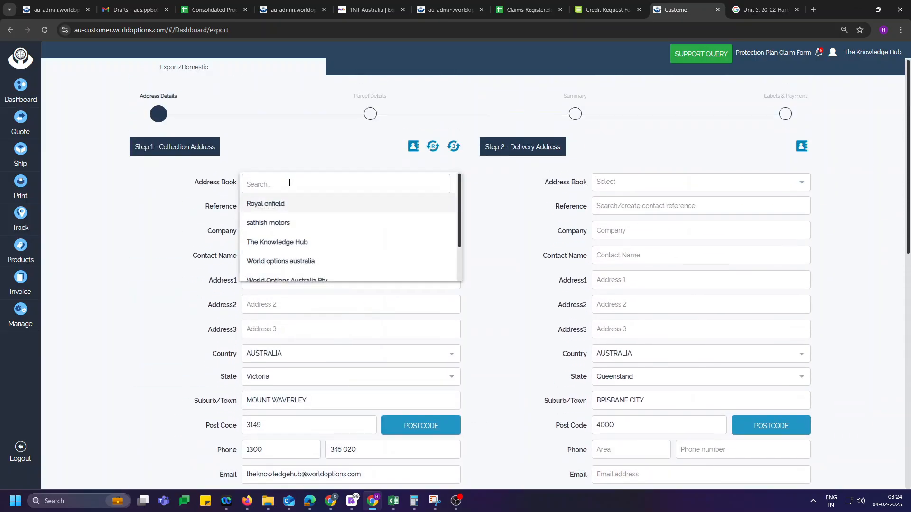
{"action": "left_click", "coordinate": [278, 244]}
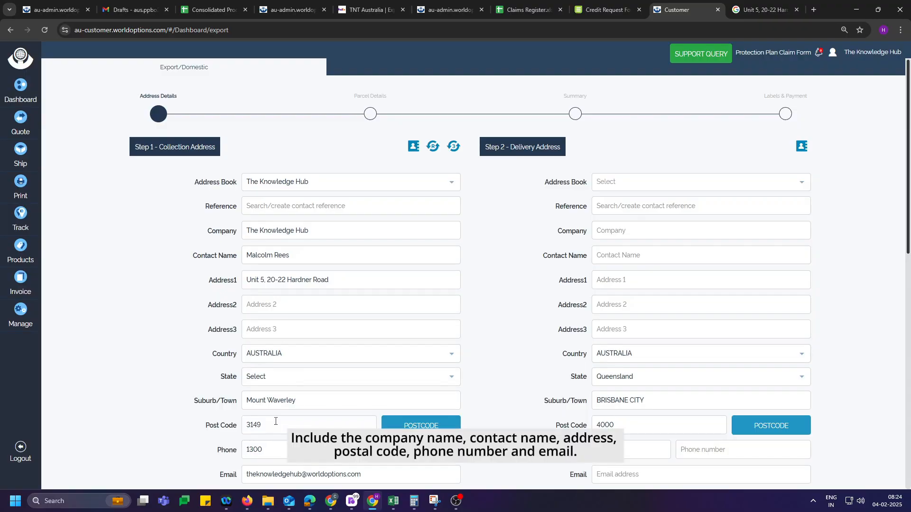
{"action": "left_click", "coordinate": [285, 376]}
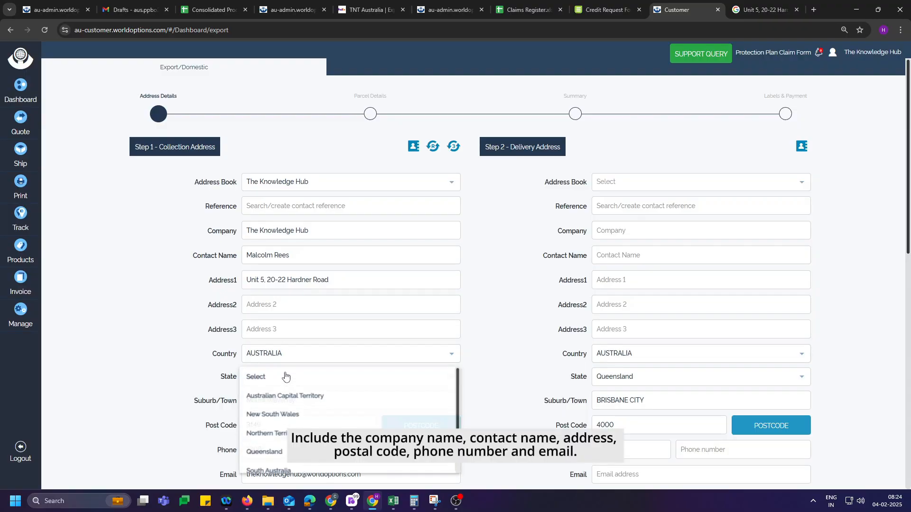
{"action": "left_click", "coordinate": [273, 414]}
Step: Fill the delivery address from a saved address-book contact with state Queensland
{"action": "scroll", "coordinate": [345, 397], "scroll_direction": "down", "scroll_amount": 3}
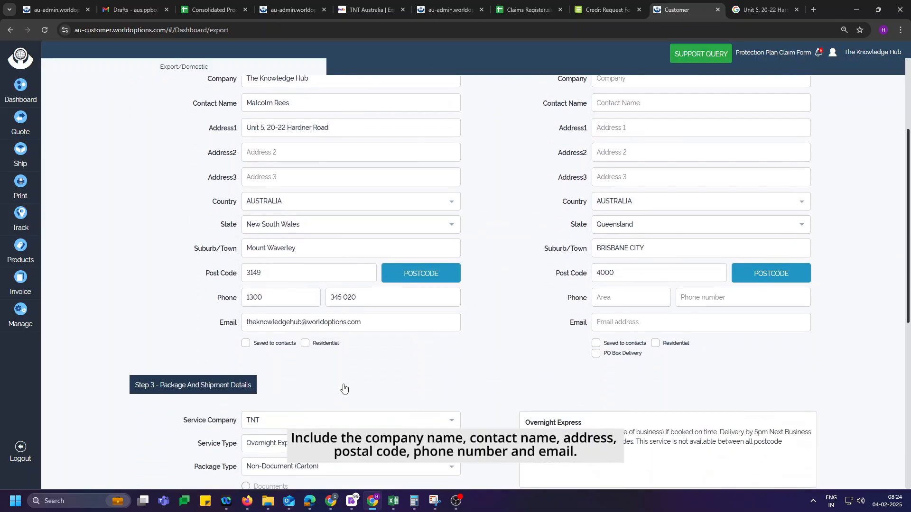
{"action": "scroll", "coordinate": [343, 388], "scroll_direction": "down", "scroll_amount": 5}
{"action": "scroll", "coordinate": [342, 386], "scroll_direction": "up", "scroll_amount": 8}
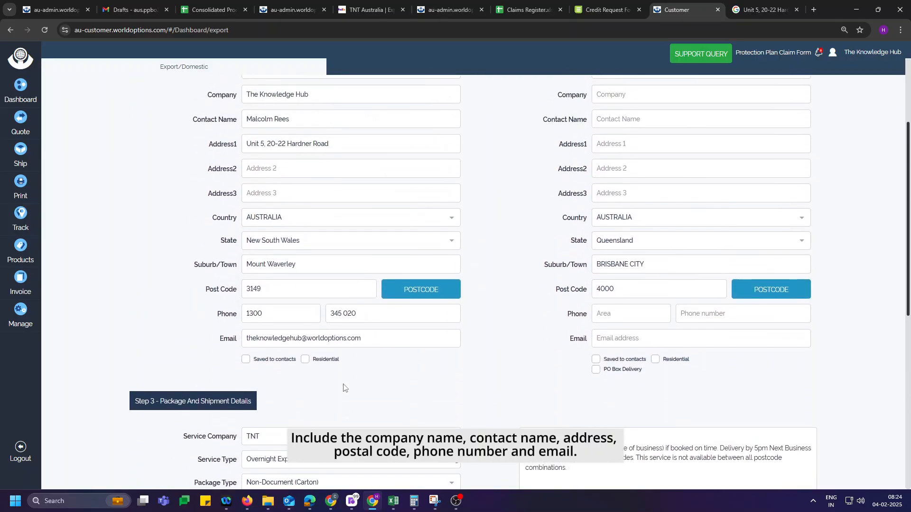
{"action": "left_click", "coordinate": [667, 181]}
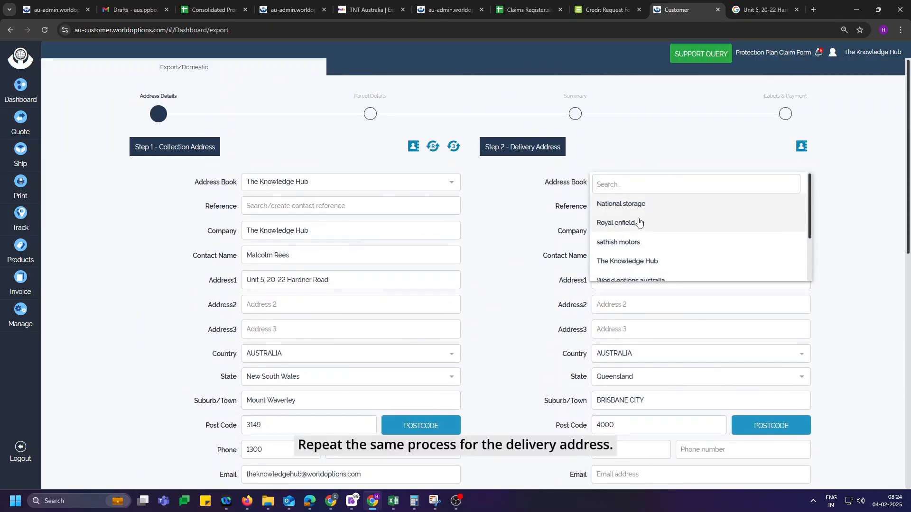
{"action": "left_click", "coordinate": [631, 242]}
{"action": "scroll", "coordinate": [660, 246], "scroll_direction": "down", "scroll_amount": 6}
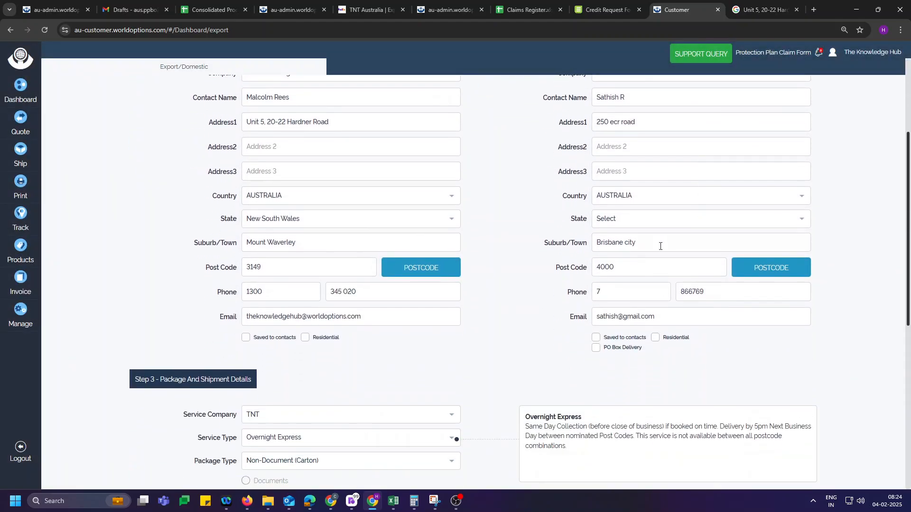
{"action": "left_click", "coordinate": [616, 227]}
{"action": "left_click", "coordinate": [625, 294]}
{"action": "scroll", "coordinate": [610, 294], "scroll_direction": "down", "scroll_amount": 3}
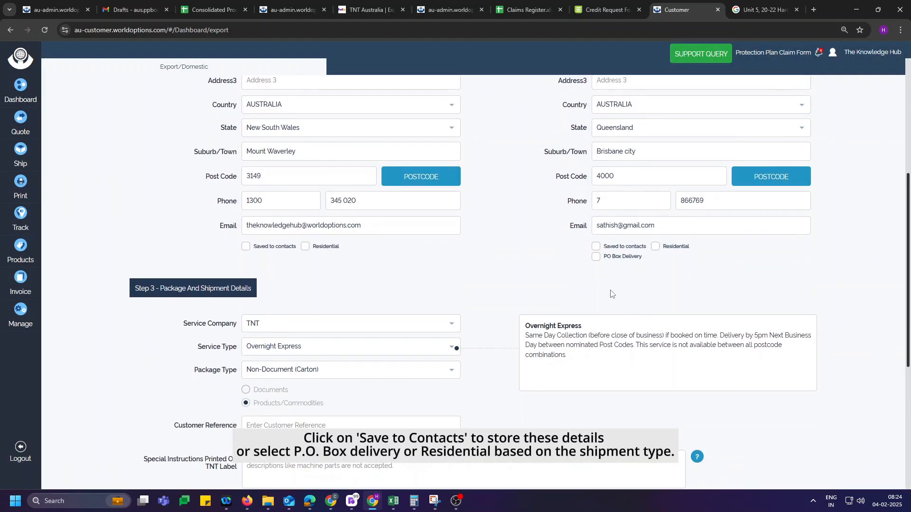
{"action": "scroll", "coordinate": [611, 293], "scroll_direction": "down", "scroll_amount": 2}
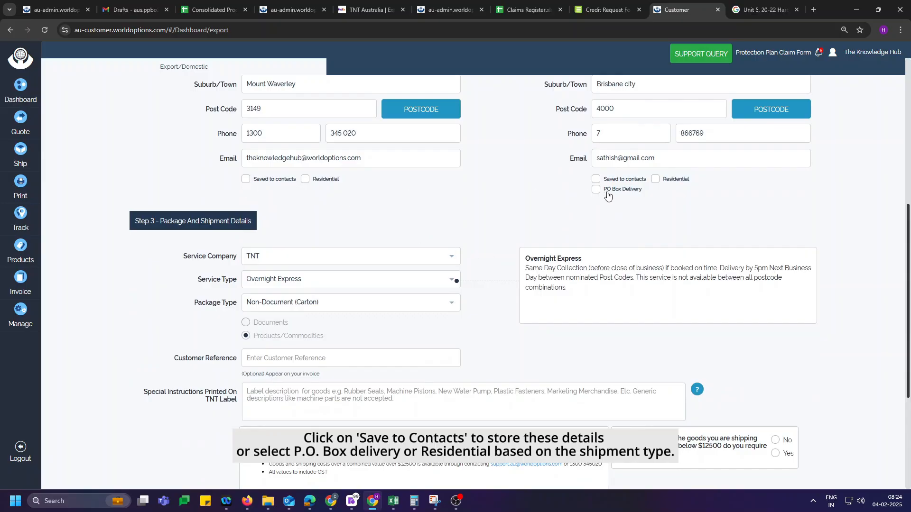
Step: Keep TNT as service company, choose Domestic Express 09:00, and keep Non-Document (Carton) packaging
{"action": "scroll", "coordinate": [334, 244], "scroll_direction": "down", "scroll_amount": 3}
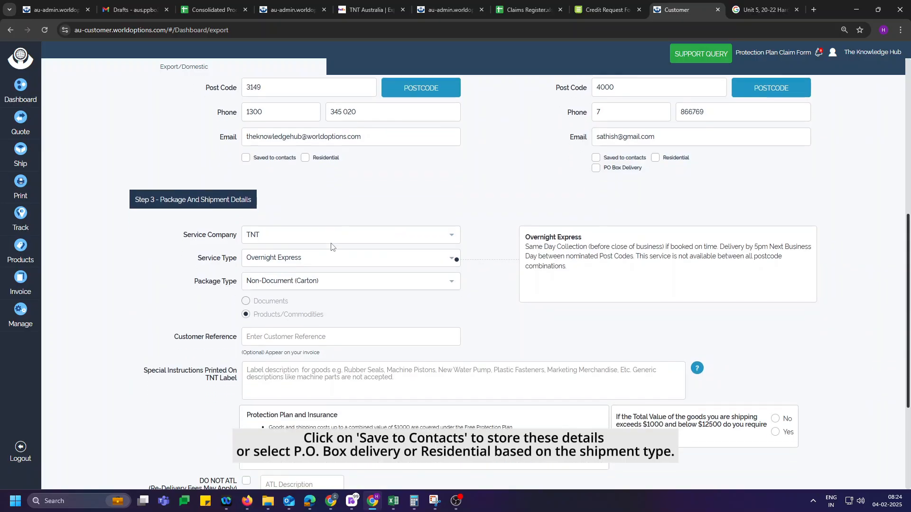
{"action": "left_click", "coordinate": [437, 178]}
{"action": "scroll", "coordinate": [366, 175], "scroll_direction": "up", "scroll_amount": 3}
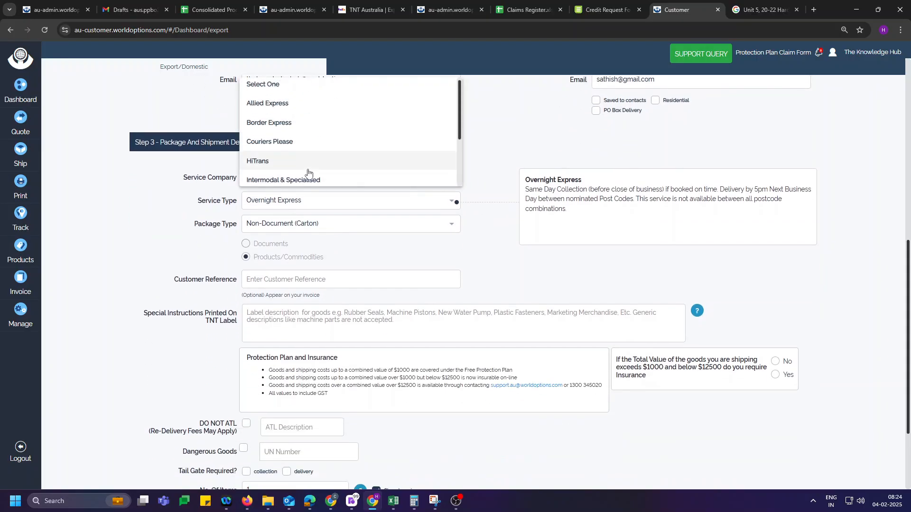
{"action": "scroll", "coordinate": [263, 166], "scroll_direction": "down", "scroll_amount": 3}
{"action": "left_click", "coordinate": [259, 180]}
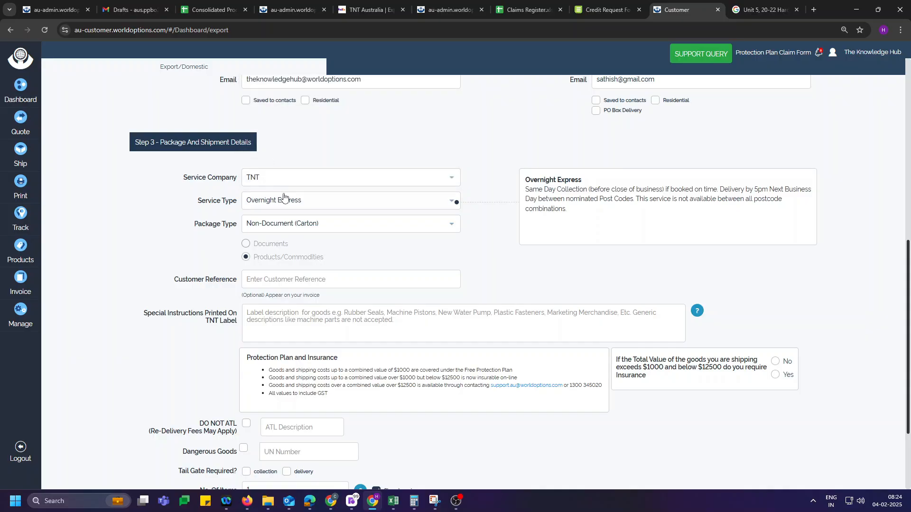
{"action": "left_click", "coordinate": [287, 200]}
{"action": "scroll", "coordinate": [275, 190], "scroll_direction": "up", "scroll_amount": 3}
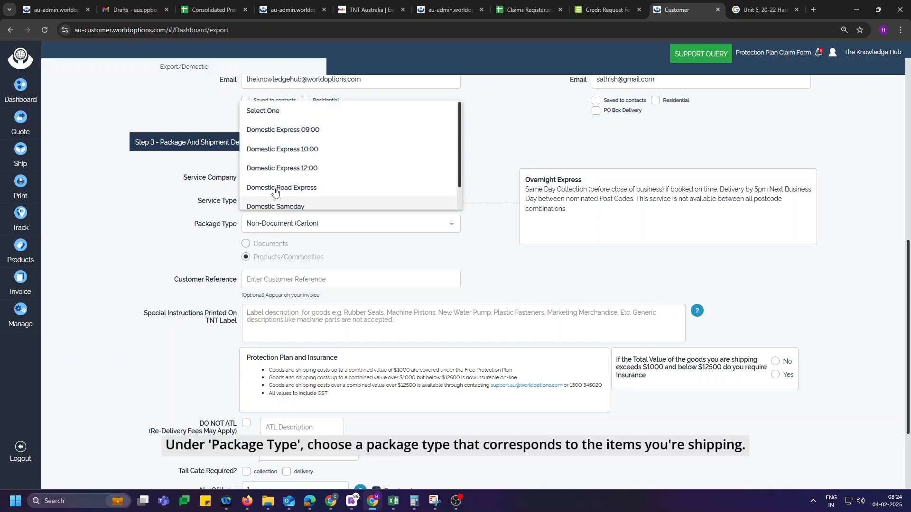
{"action": "left_click", "coordinate": [269, 129]}
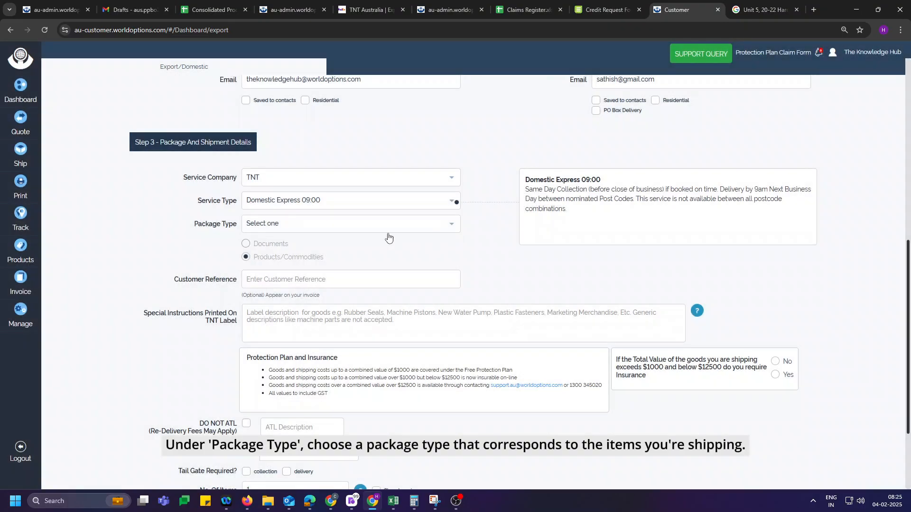
{"action": "left_click", "coordinate": [427, 225]}
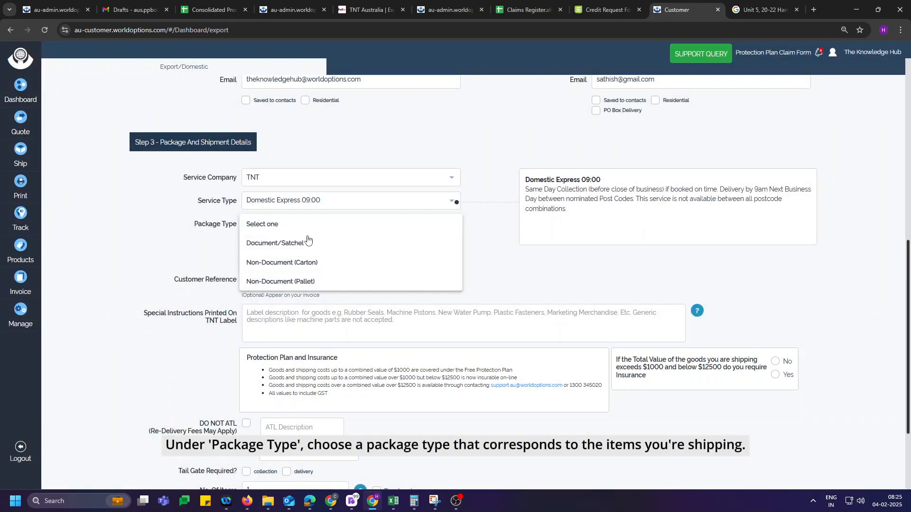
{"action": "left_click", "coordinate": [271, 263]}
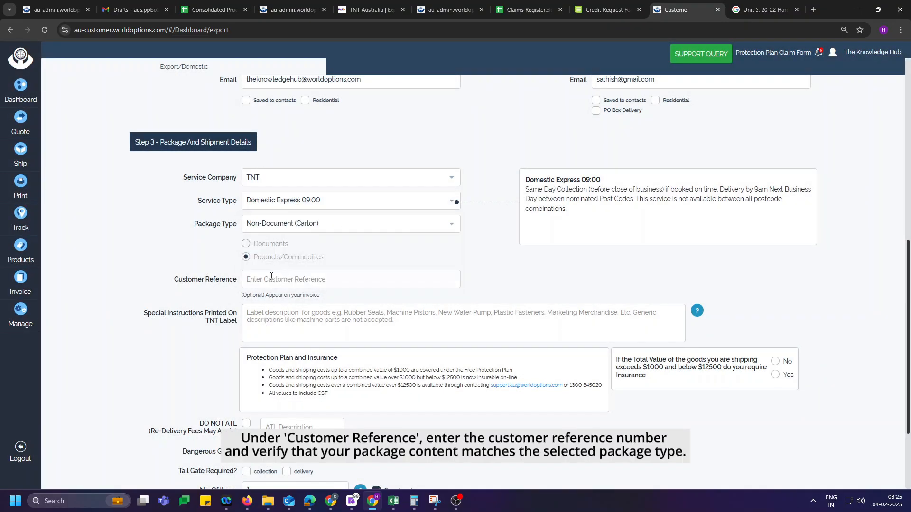
Step: Enter reference 'Test Shipment', label instruction 'Car parts', and one 20 kg, 30×20×10 cm item
{"action": "type", "text": "T"}
{"action": "type", "text": "Car parts"}
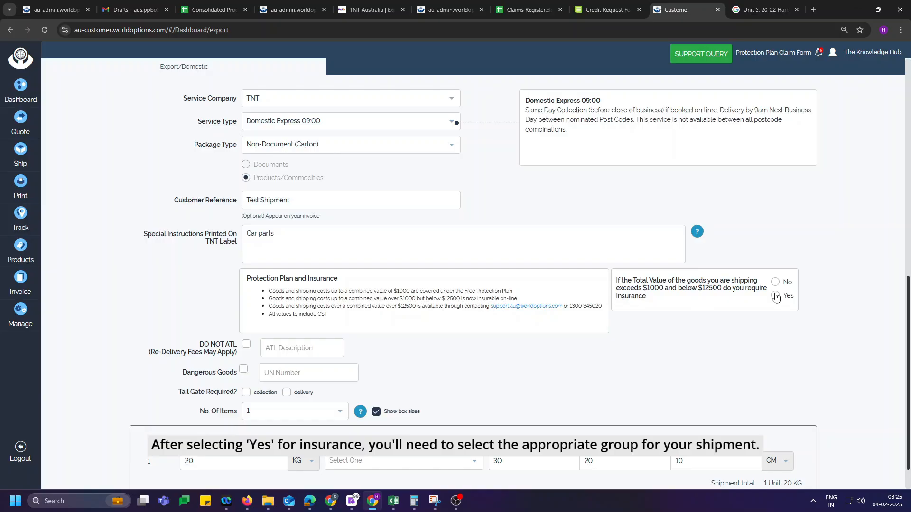
Step: Opt in to insurance: Motorised Vehicles & eBikes, description 'Test shipment', replacement value 1500 AUD
{"action": "left_click", "coordinate": [776, 297]}
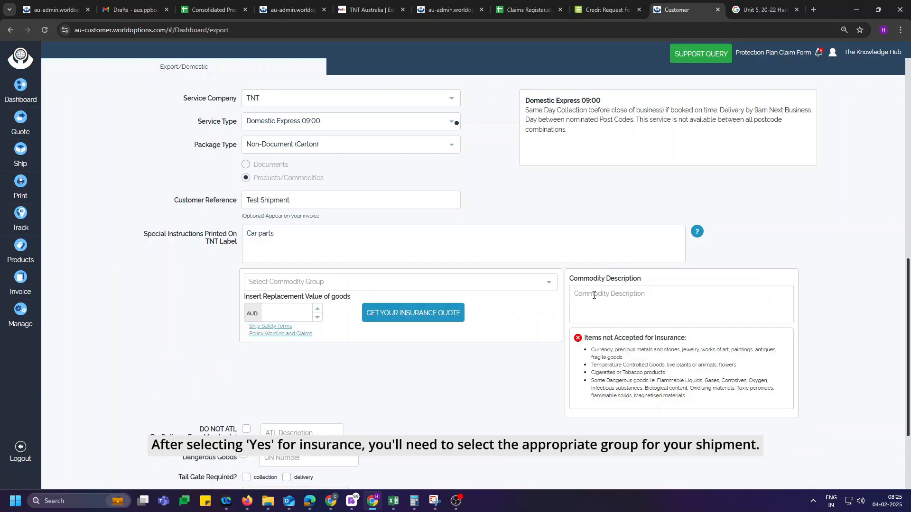
{"action": "left_click", "coordinate": [319, 285]}
{"action": "scroll", "coordinate": [286, 320], "scroll_direction": "down", "scroll_amount": 1}
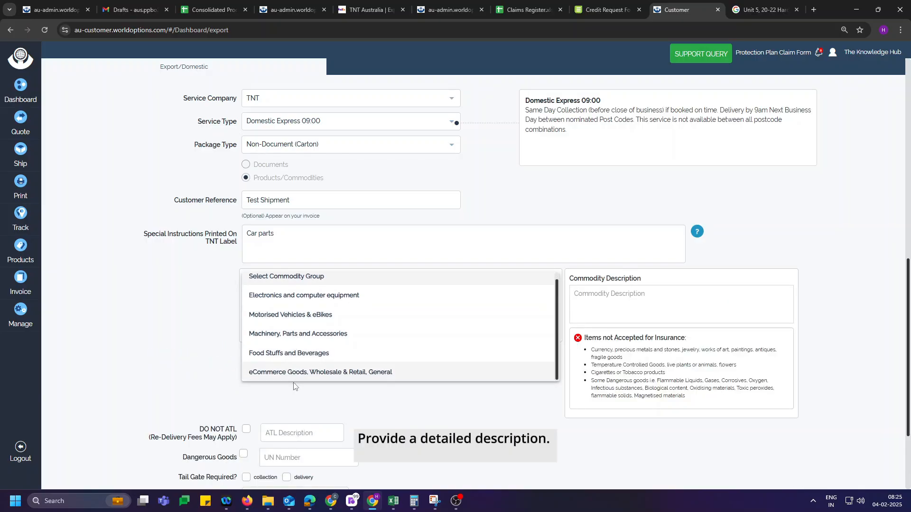
{"action": "left_click", "coordinate": [284, 319]}
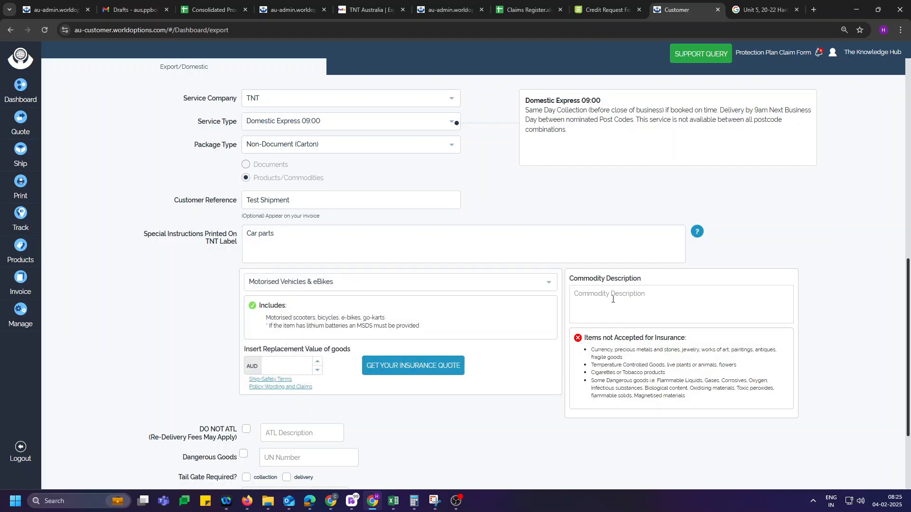
{"action": "type", "text": "Test shipment"}
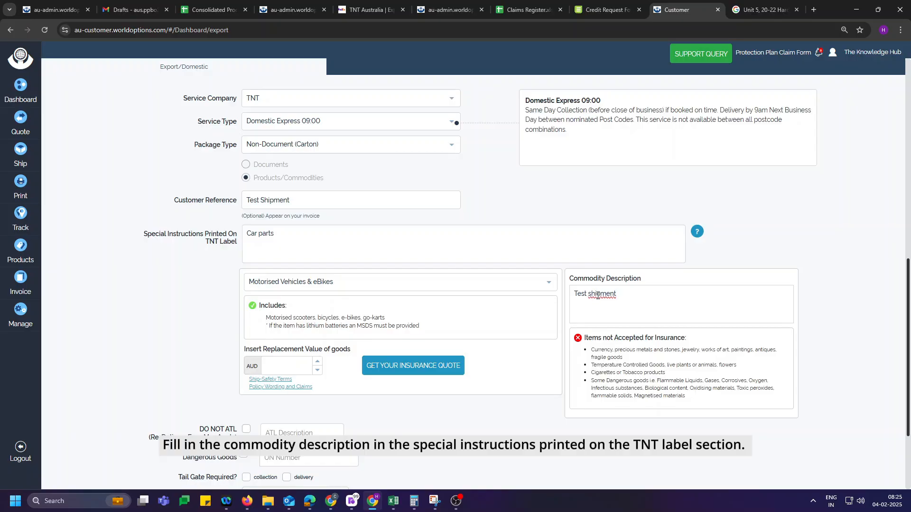
{"action": "left_click", "coordinate": [598, 294]}
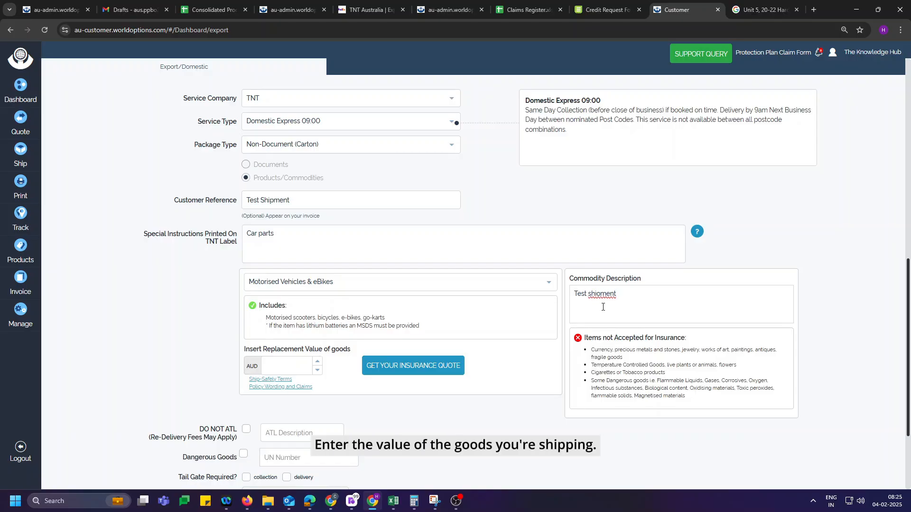
{"action": "key", "text": "Delete"}
{"action": "left_click", "coordinate": [295, 368]}
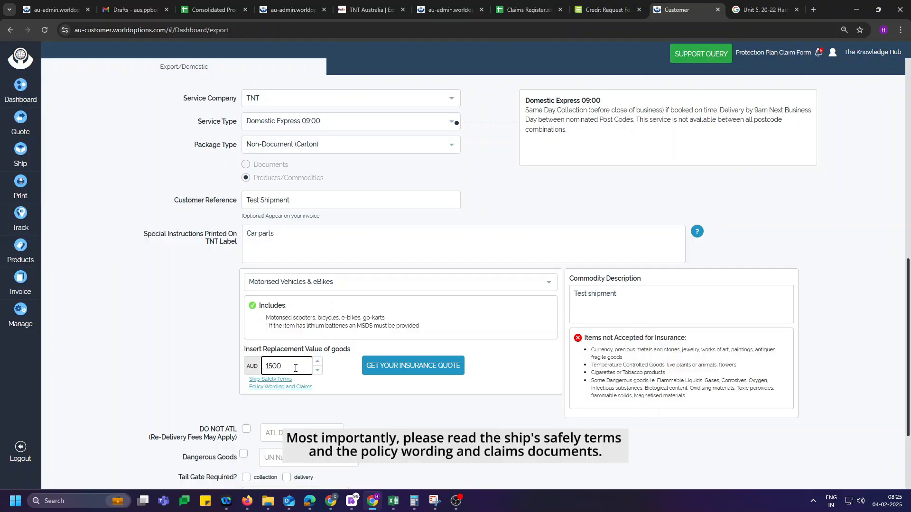
{"action": "left_click", "coordinate": [478, 362]}
Step: Glance at the Ship-Safely terms page, then skim and close the Ship-Safely-Policy-Wording PDF
{"action": "left_click", "coordinate": [256, 380]}
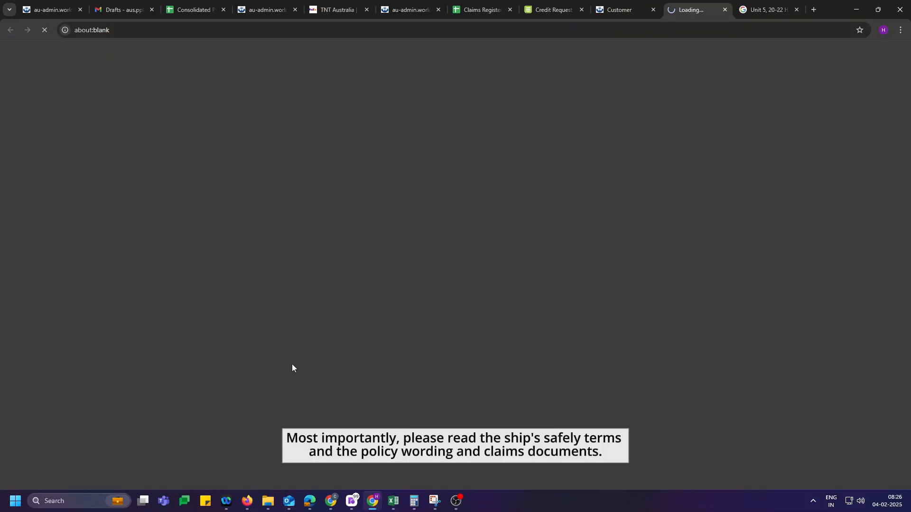
{"action": "left_click", "coordinate": [726, 12]}
{"action": "left_click", "coordinate": [382, 390]}
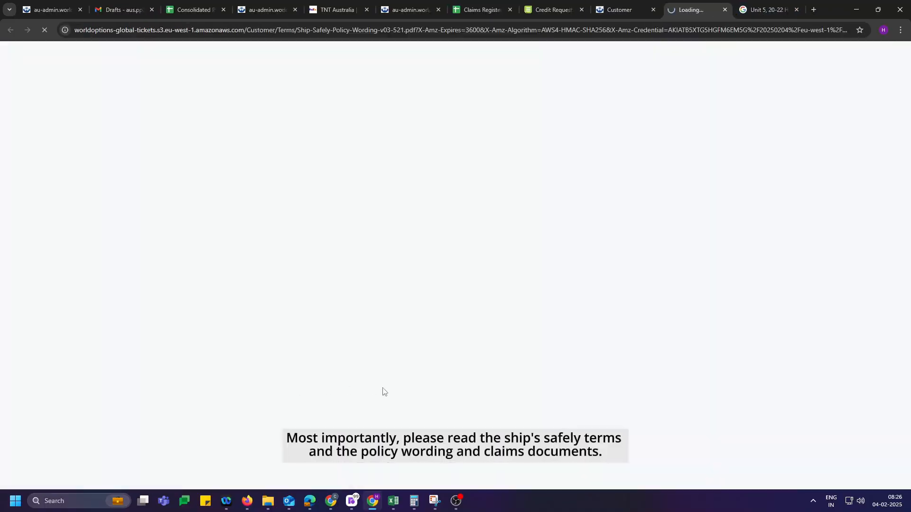
{"action": "scroll", "coordinate": [563, 241], "scroll_direction": "down", "scroll_amount": 20}
{"action": "scroll", "coordinate": [563, 244], "scroll_direction": "down", "scroll_amount": 20}
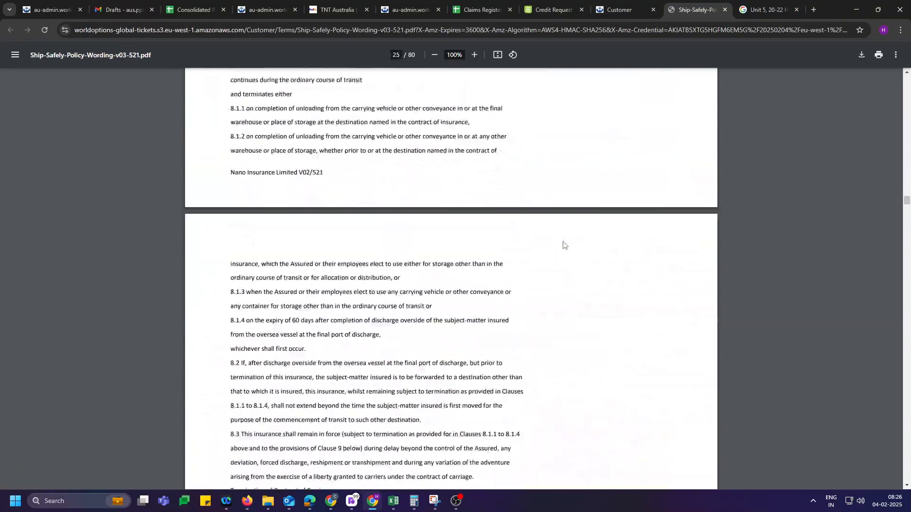
{"action": "scroll", "coordinate": [564, 245], "scroll_direction": "down", "scroll_amount": 20}
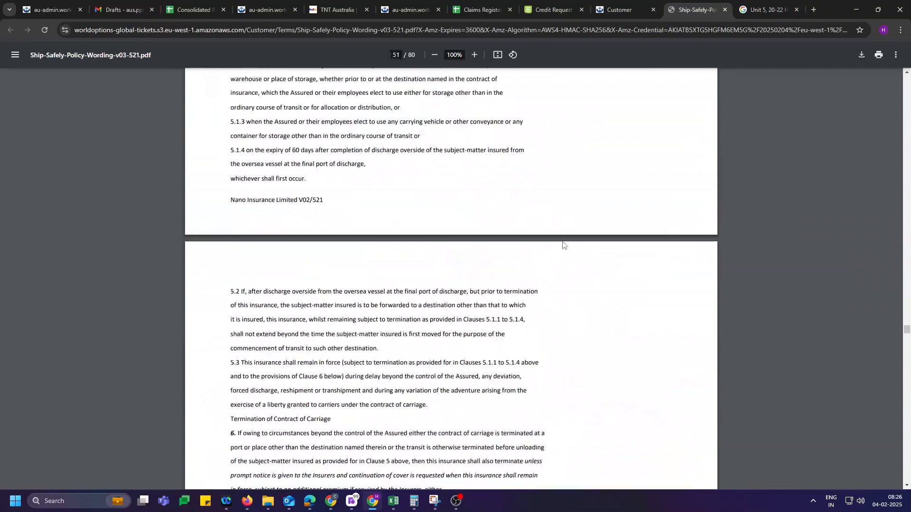
{"action": "scroll", "coordinate": [562, 246], "scroll_direction": "down", "scroll_amount": 20}
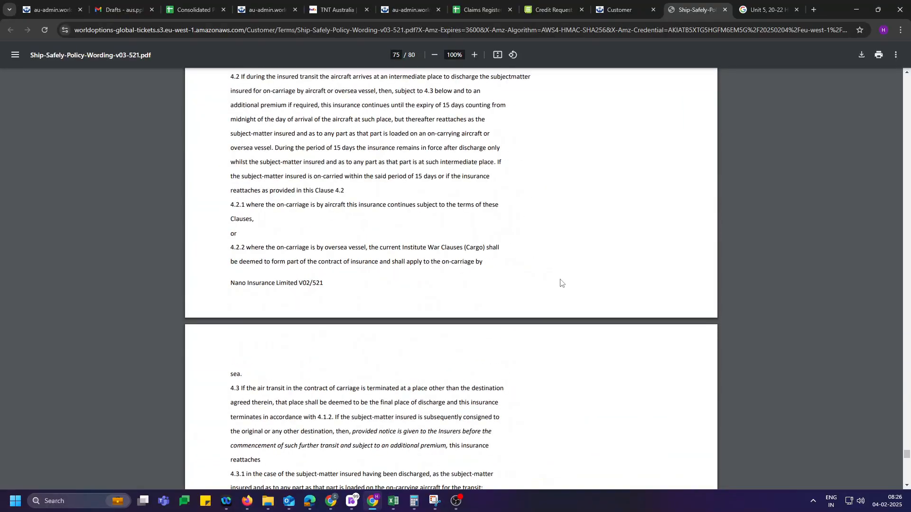
{"action": "key", "text": "ctrl+w"}
Step: Request the transit insurance quote and highlight the $44.70 premium message
{"action": "scroll", "coordinate": [526, 374], "scroll_direction": "down", "scroll_amount": 3}
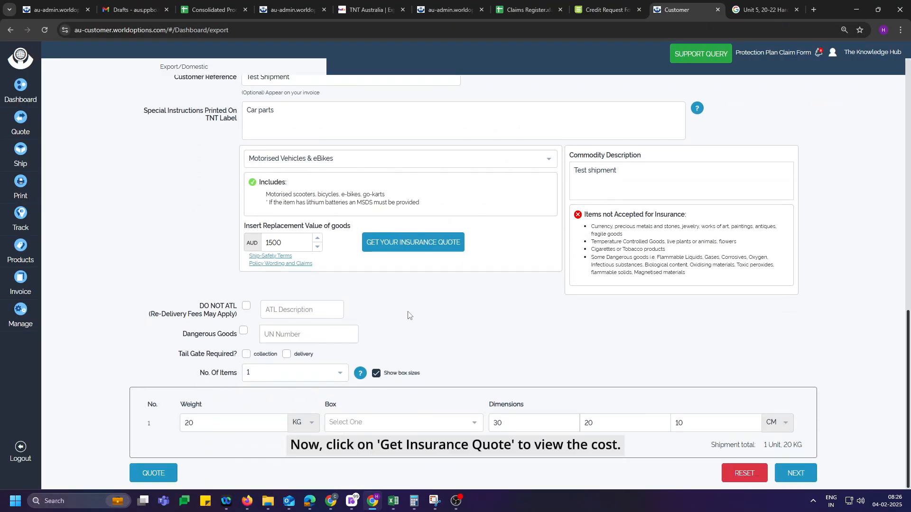
{"action": "left_click", "coordinate": [431, 243]}
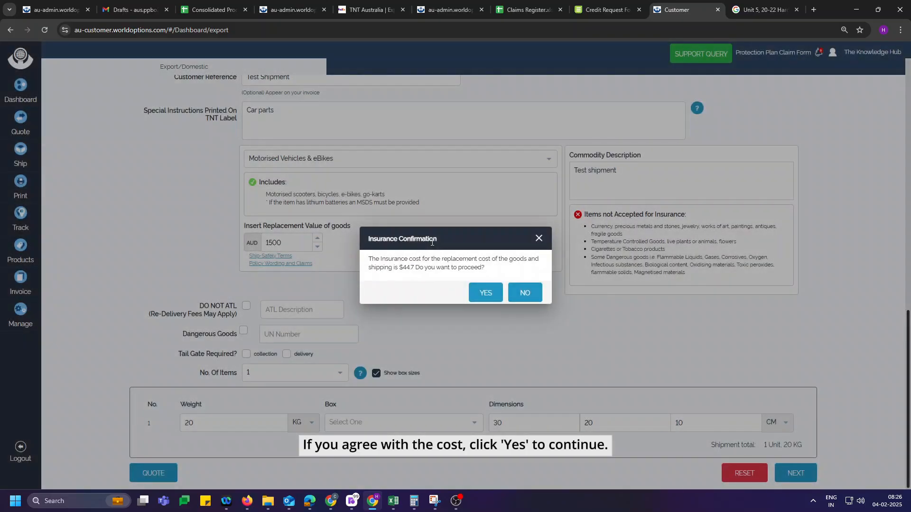
{"action": "left_click_drag", "start_coordinate": [367, 261], "coordinate": [510, 275]}
Step: Accept the $44.70 insurance cost and schedule a collection for 06/02/2025
{"action": "left_click", "coordinate": [485, 293]}
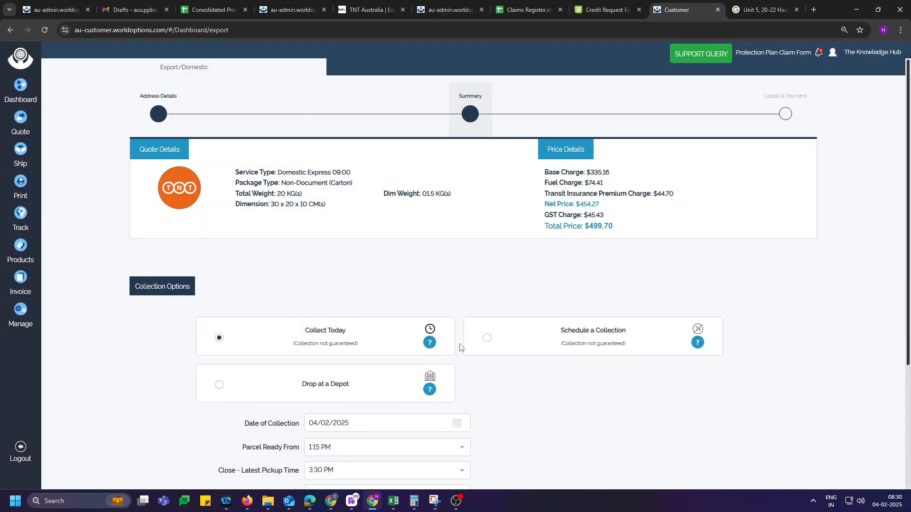
{"action": "scroll", "coordinate": [359, 178], "scroll_direction": "down", "scroll_amount": 3}
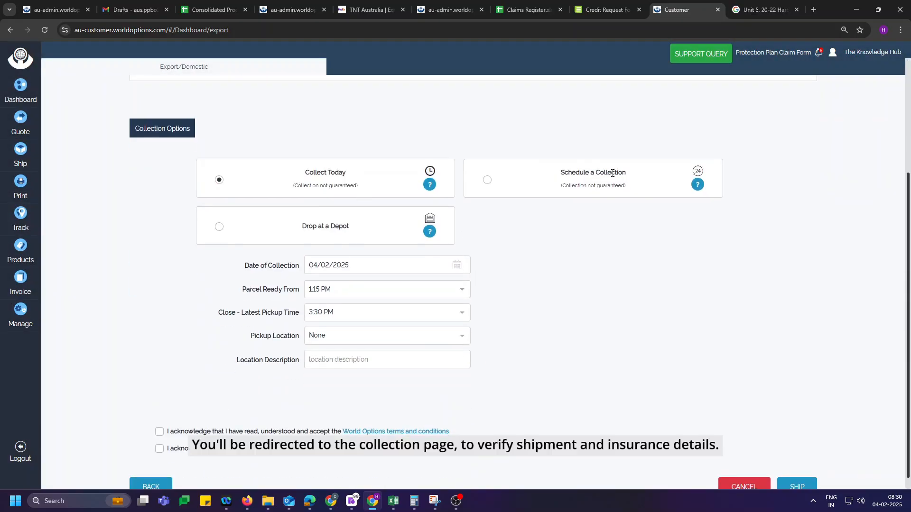
{"action": "left_click", "coordinate": [487, 182]}
{"action": "left_click", "coordinate": [457, 266]}
{"action": "left_click", "coordinate": [385, 347]}
Step: Set pickup window 9:00 AM to 3:00 PM at location Front, described as Driveway
{"action": "left_click", "coordinate": [377, 291]}
{"action": "scroll", "coordinate": [343, 284], "scroll_direction": "up", "scroll_amount": 7}
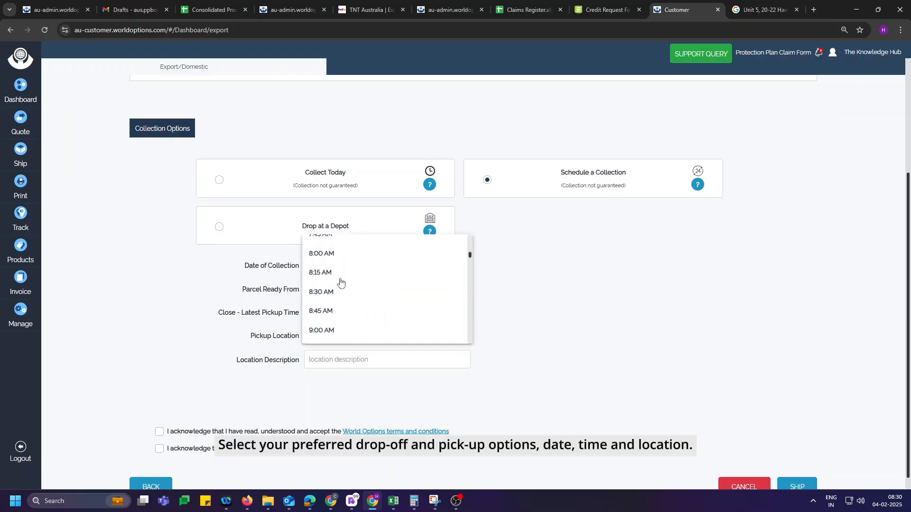
{"action": "scroll", "coordinate": [334, 313], "scroll_direction": "down", "scroll_amount": 2}
{"action": "left_click", "coordinate": [337, 280]}
{"action": "left_click", "coordinate": [338, 313]}
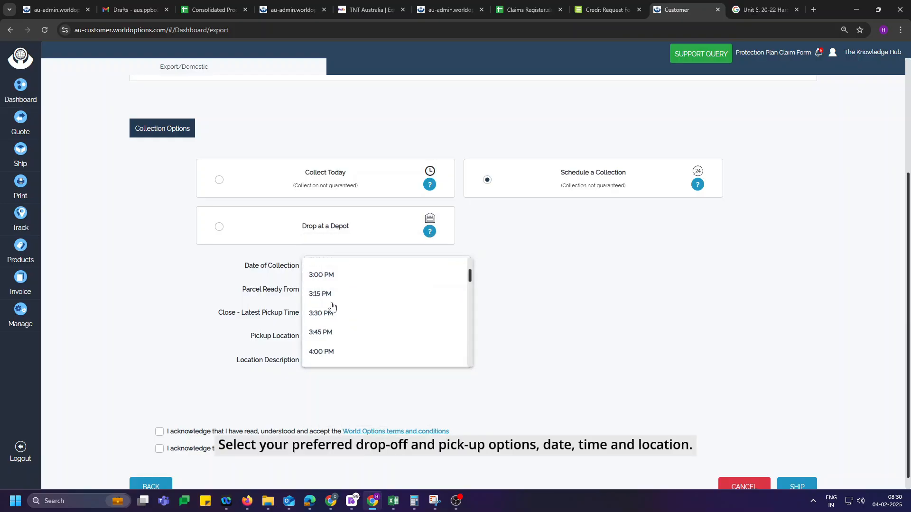
{"action": "left_click", "coordinate": [332, 276]}
{"action": "left_click", "coordinate": [356, 335]}
{"action": "left_click", "coordinate": [327, 355]}
{"action": "left_click", "coordinate": [329, 358]}
{"action": "type", "text": "Driveway"}
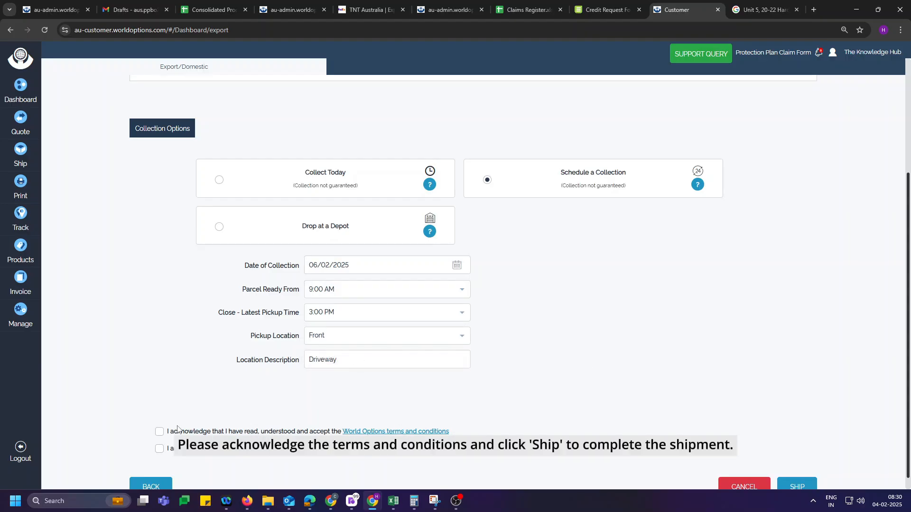
Step: Tick the terms and conditions and the second acknowledgement checkbox
{"action": "left_click", "coordinate": [159, 432]}
{"action": "left_click", "coordinate": [160, 449]}
{"action": "scroll", "coordinate": [502, 427], "scroll_direction": "down", "scroll_amount": 1}
{"action": "scroll", "coordinate": [569, 418], "scroll_direction": "up", "scroll_amount": 4}
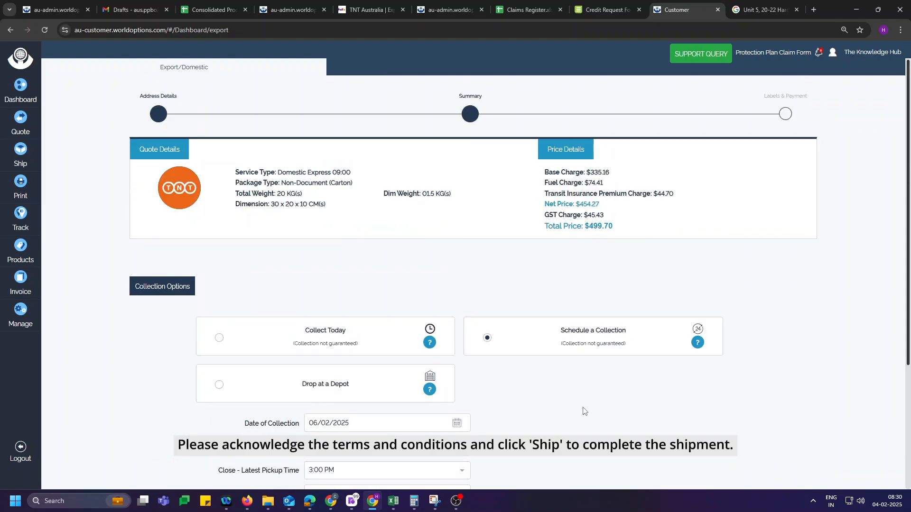
{"action": "scroll", "coordinate": [583, 411], "scroll_direction": "down", "scroll_amount": 5}
Step: Ship the booking, view and close the $499.70 receipt, then open the TNT manifest
{"action": "left_click", "coordinate": [795, 471]}
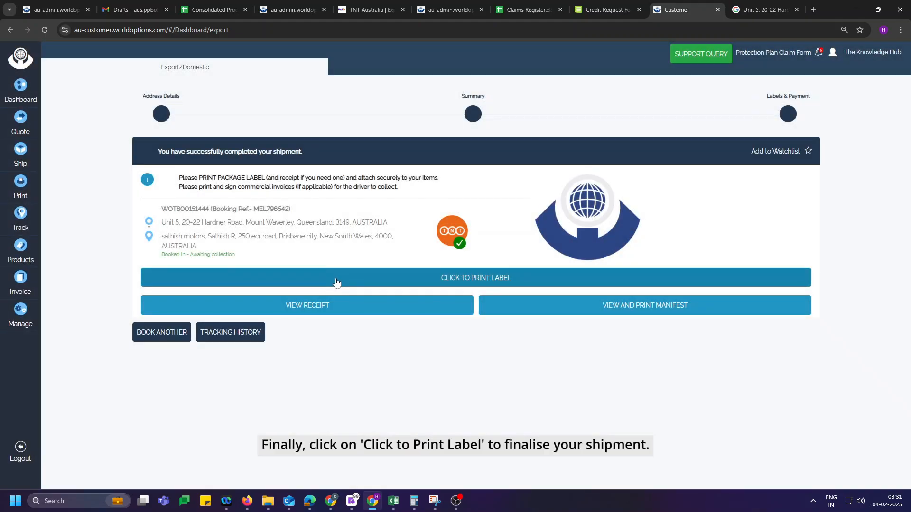
{"action": "left_click", "coordinate": [297, 311]}
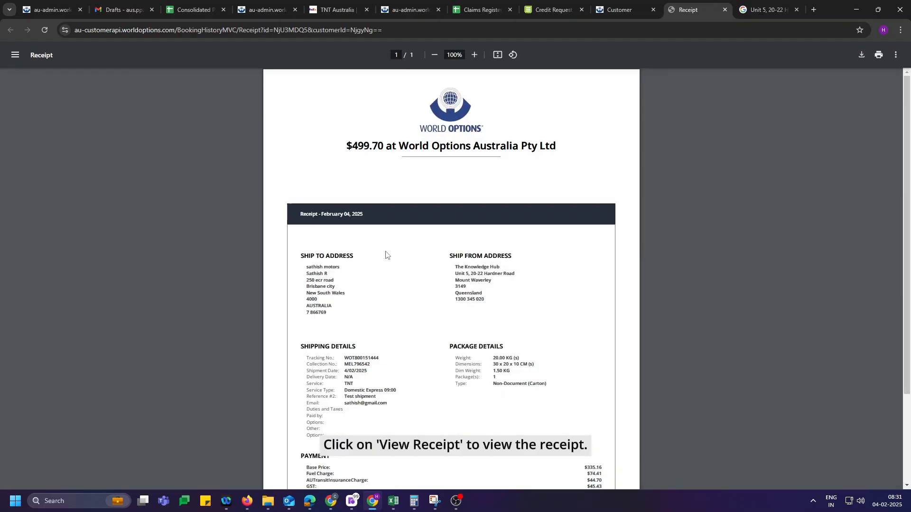
{"action": "left_click", "coordinate": [725, 10]}
{"action": "left_click", "coordinate": [596, 306]}
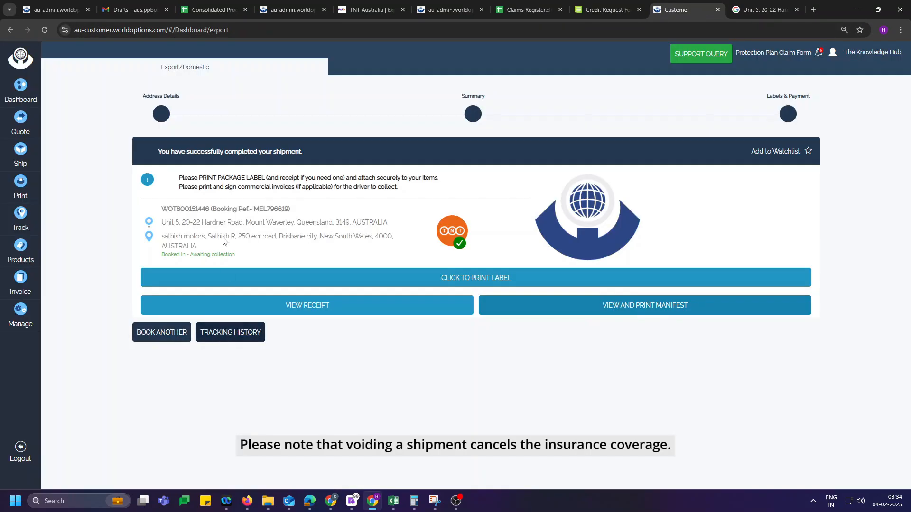
Step: Copy the tracking number, search Tracking History by Tracking No, and load the shipment's details
{"action": "double_click", "coordinate": [181, 211]}
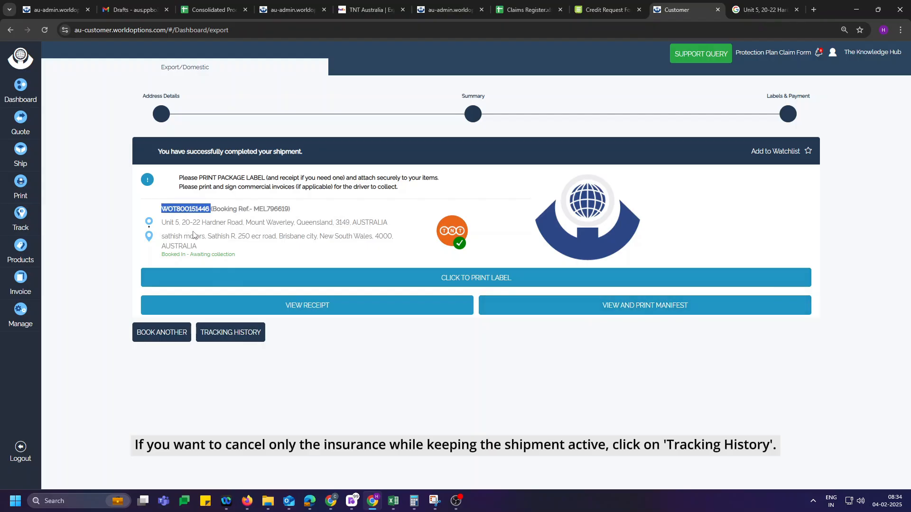
{"action": "left_click", "coordinate": [251, 336]}
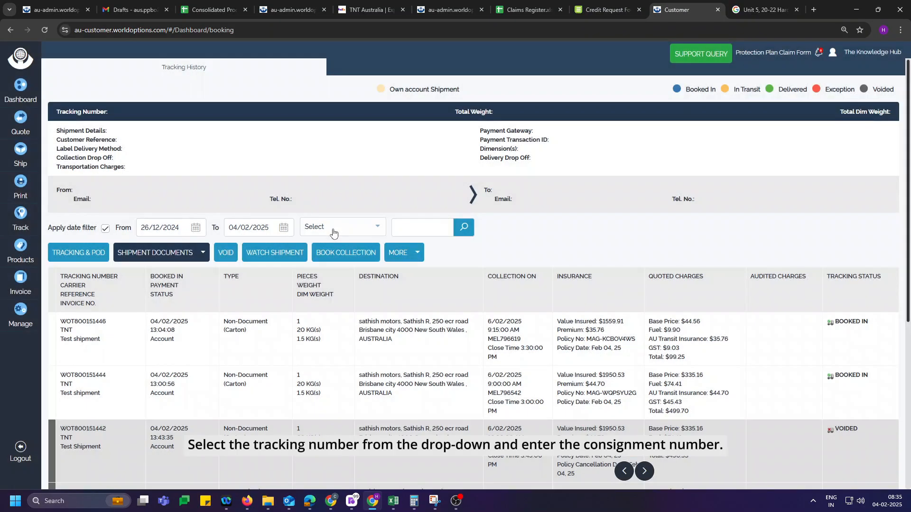
{"action": "left_click", "coordinate": [333, 229]}
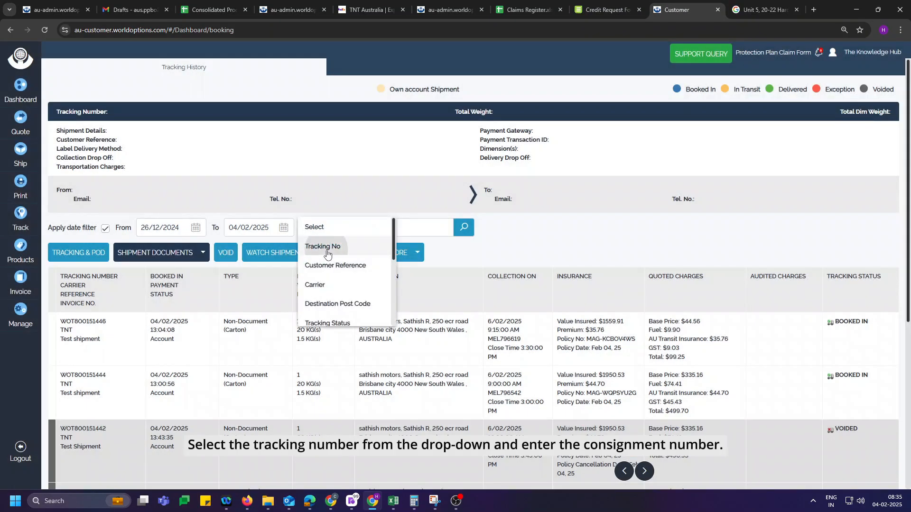
{"action": "left_click", "coordinate": [321, 244]}
{"action": "left_click", "coordinate": [420, 223]}
{"action": "type", "text": "WOT800151446"}
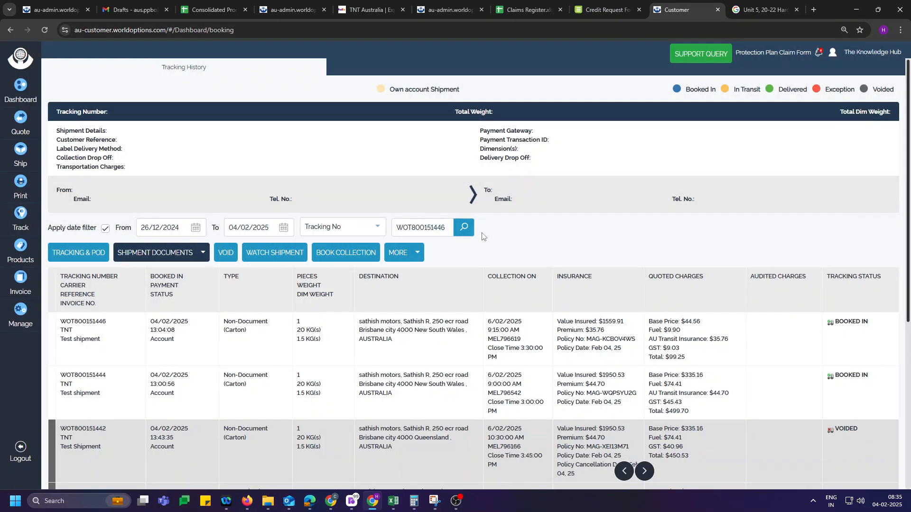
{"action": "left_click", "coordinate": [465, 230]}
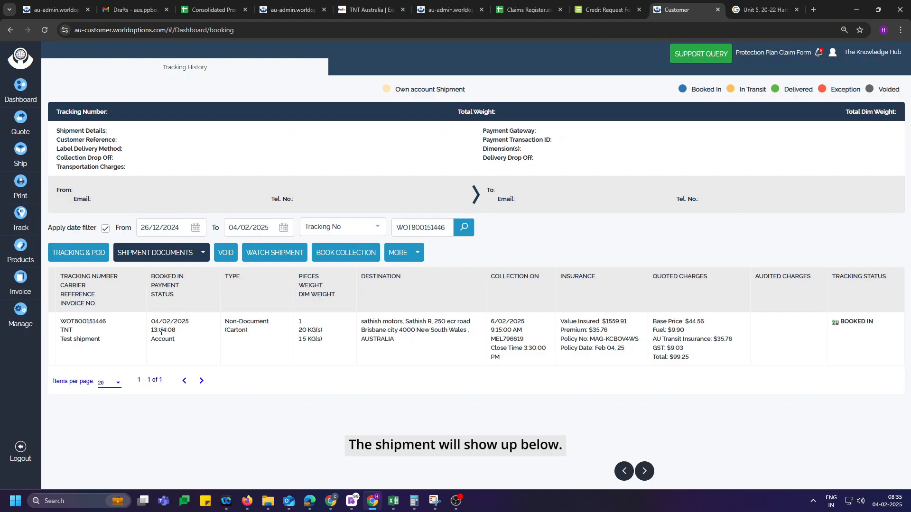
{"action": "left_click", "coordinate": [161, 332]}
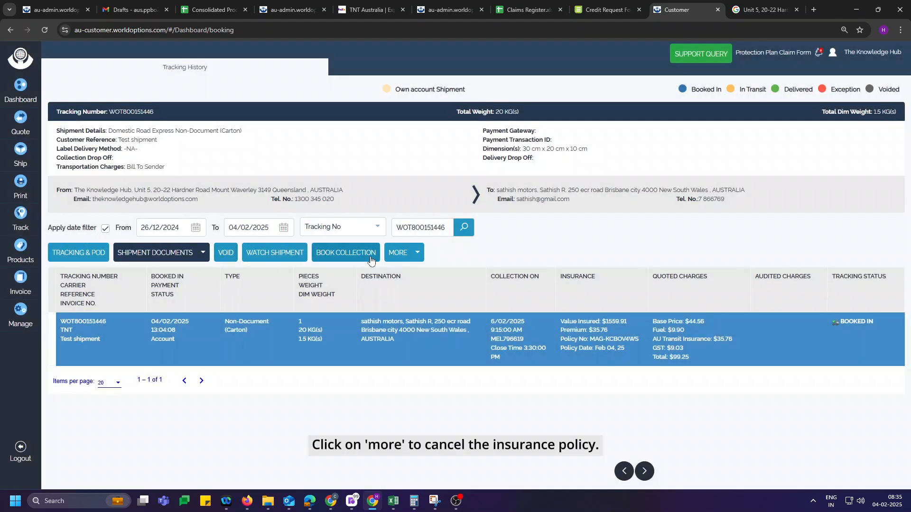
Step: Choose VOID from the MORE actions to bring up the Confirm dialog for voiding the new TNT shipment
{"action": "left_click", "coordinate": [399, 252]}
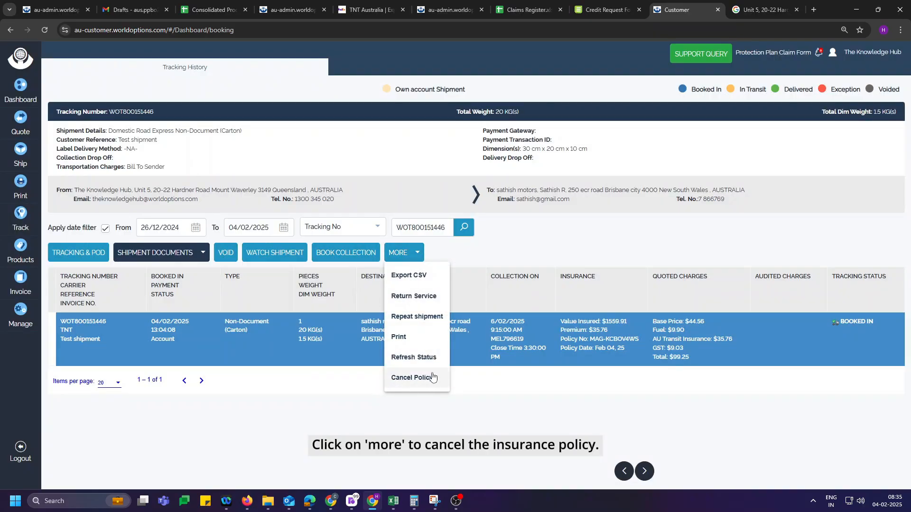
{"action": "left_click", "coordinate": [225, 252]}
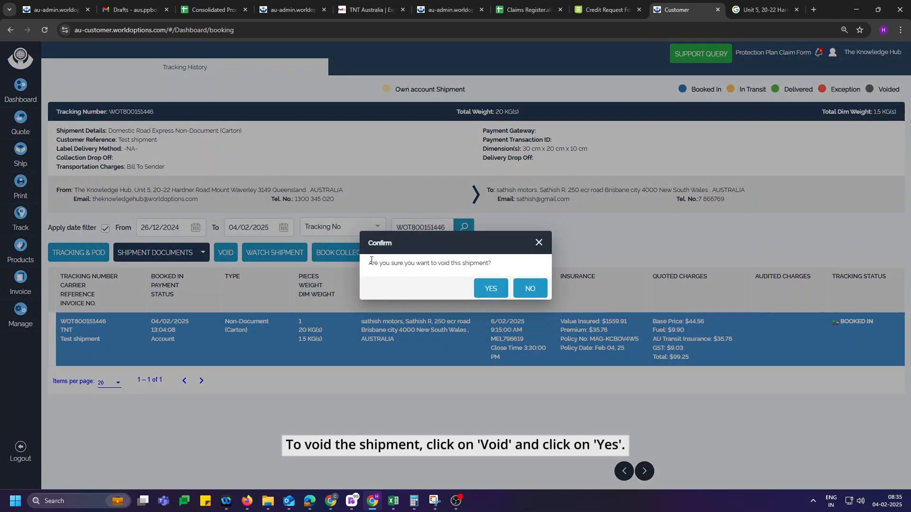
{"action": "left_click_drag", "start_coordinate": [368, 264], "coordinate": [500, 268]}
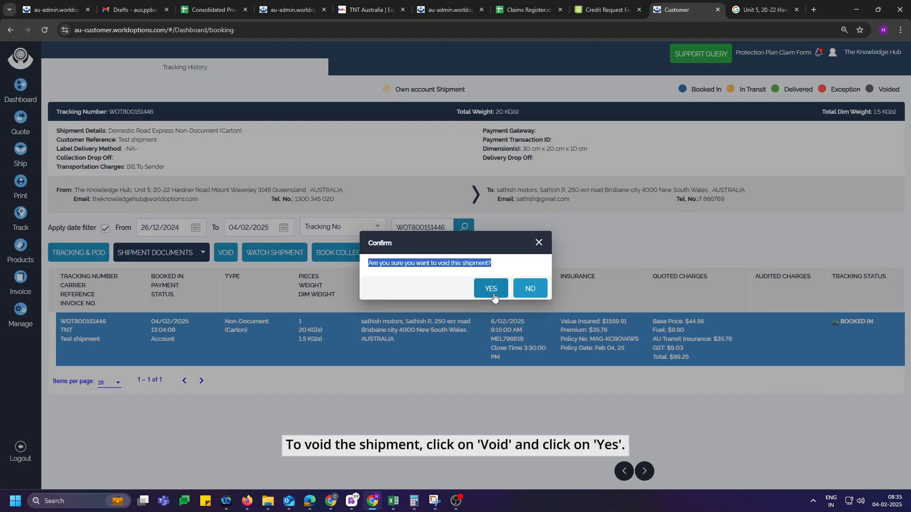